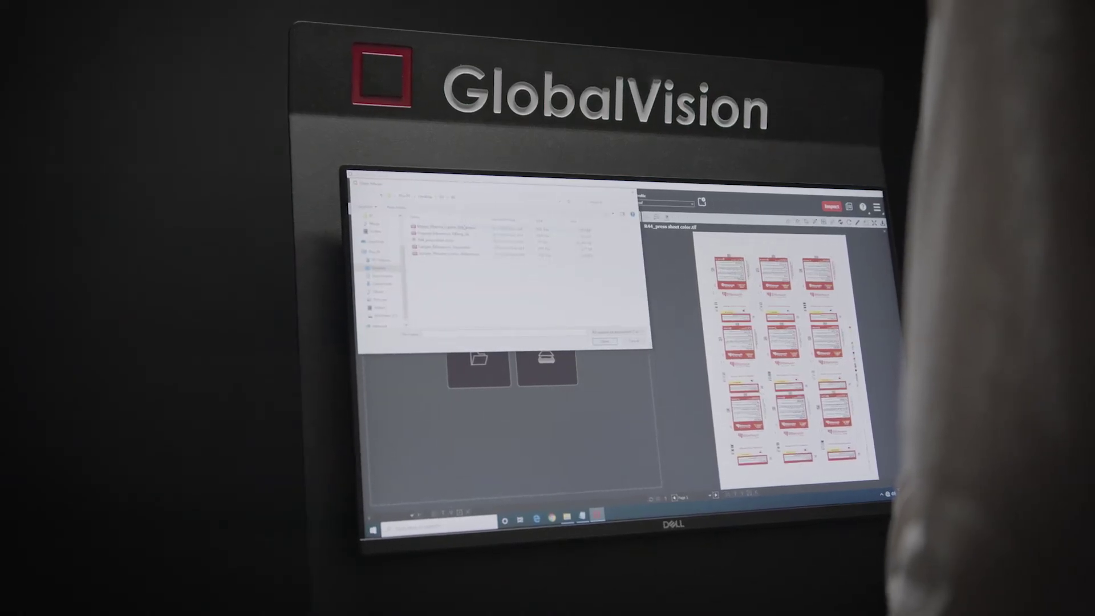
- Load Master_Pharma_Carton_Bittamucin.pdf as the master artwork beside the press sheet
double_click(465, 227)
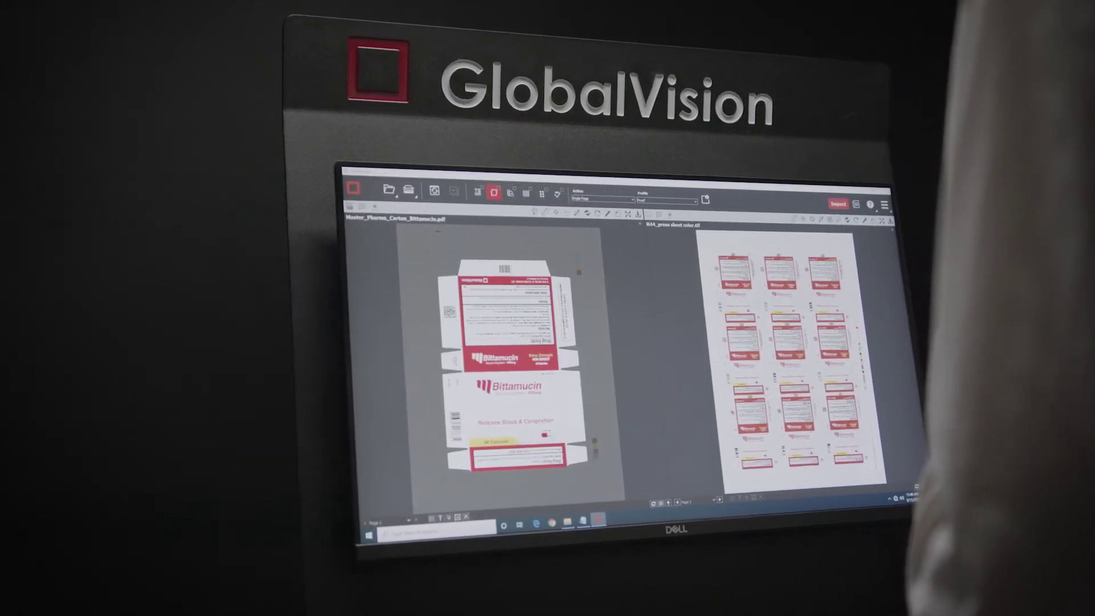
scroll(505, 343, "up", 5)
scroll(505, 360, "down", 5)
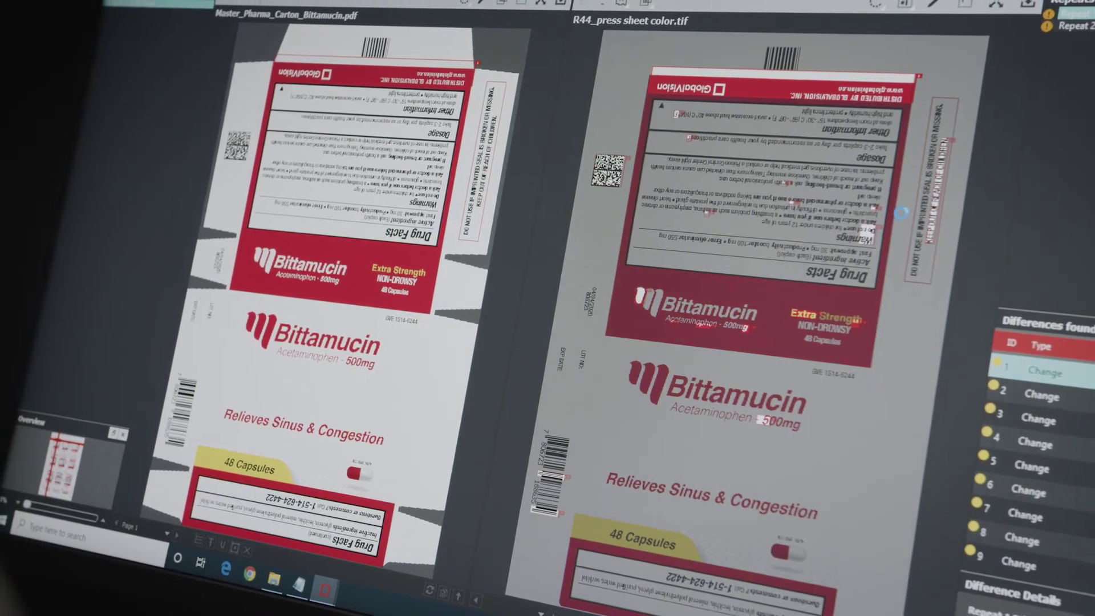
scroll(685, 113, "up", 5)
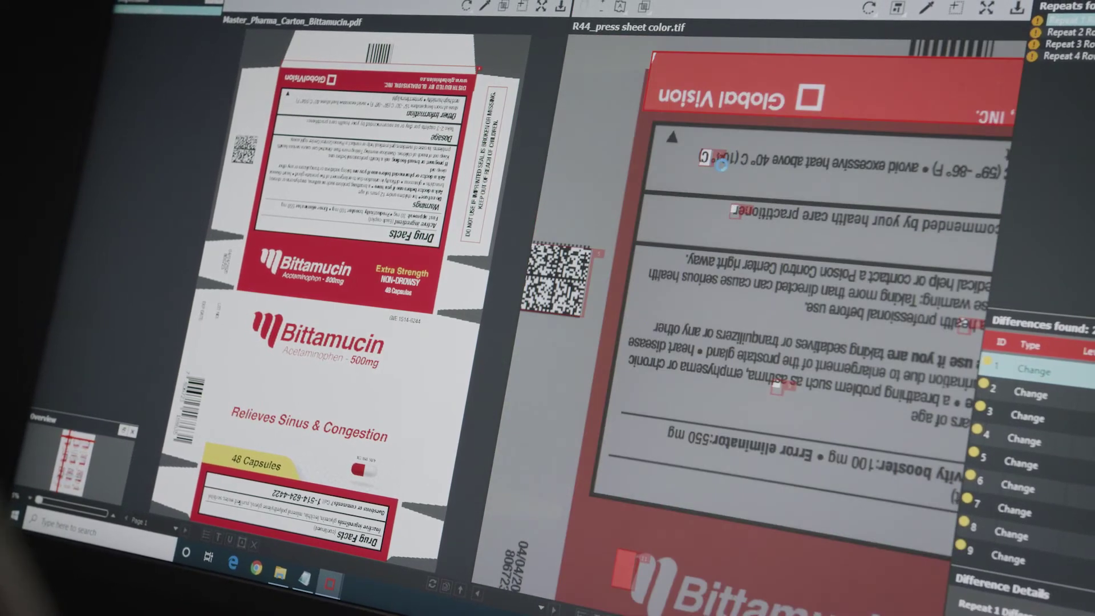
- Jump to difference 2 and inspect it up close on both cartons
left_click(722, 162)
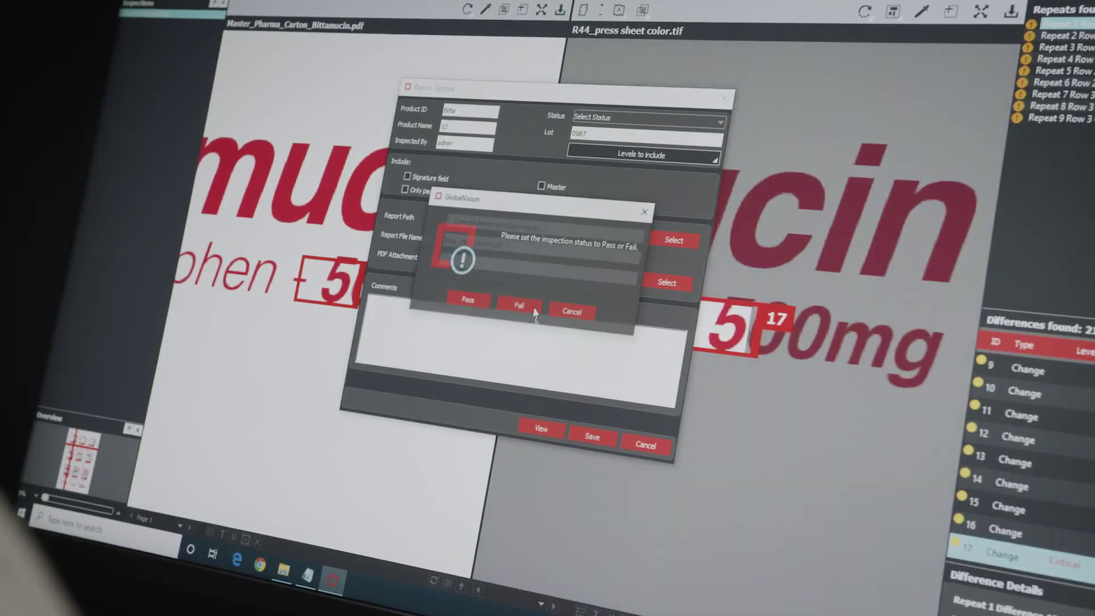
- Mark the inspection as Fail and generate the graphics inspection report
left_click(522, 307)
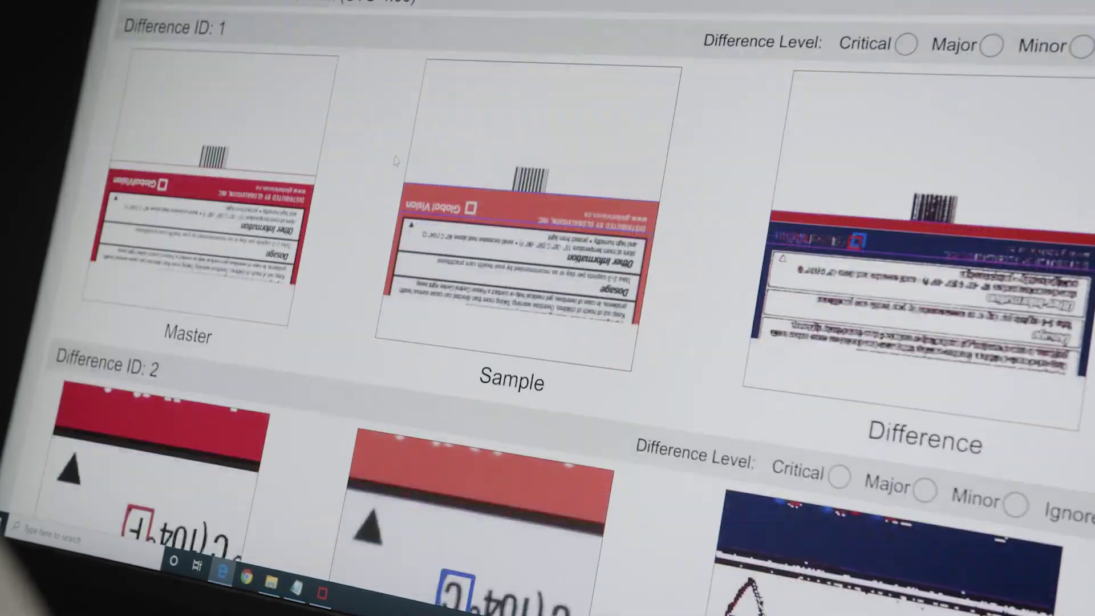
scroll(599, 310, "down", 3)
scroll(599, 310, "down", 3)
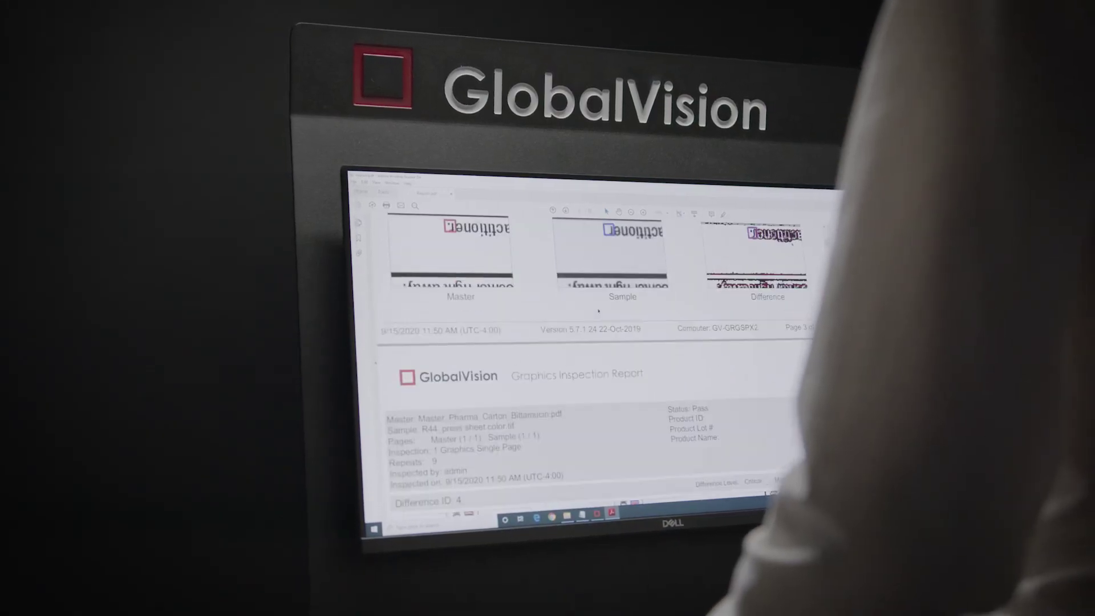